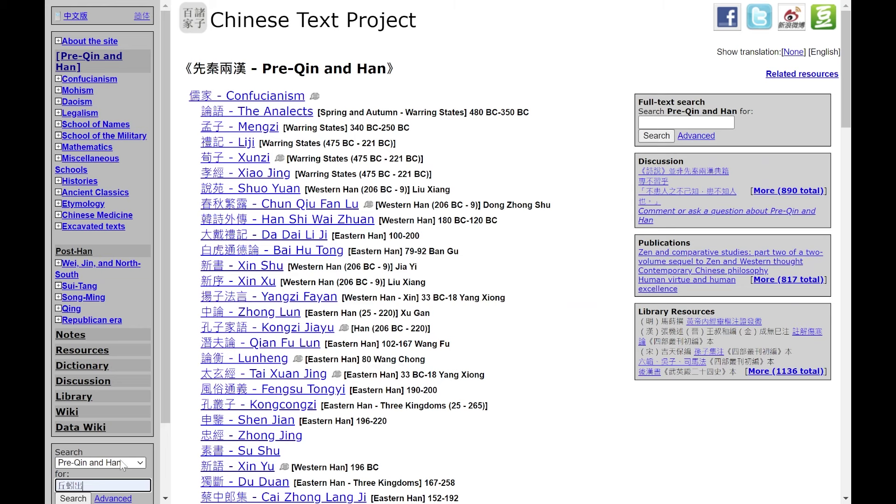
# Step: Run the 丘蚓出 search over Pre-Qin and Han texts and scroll through the three matching paragraphs
pyautogui.press('Return')
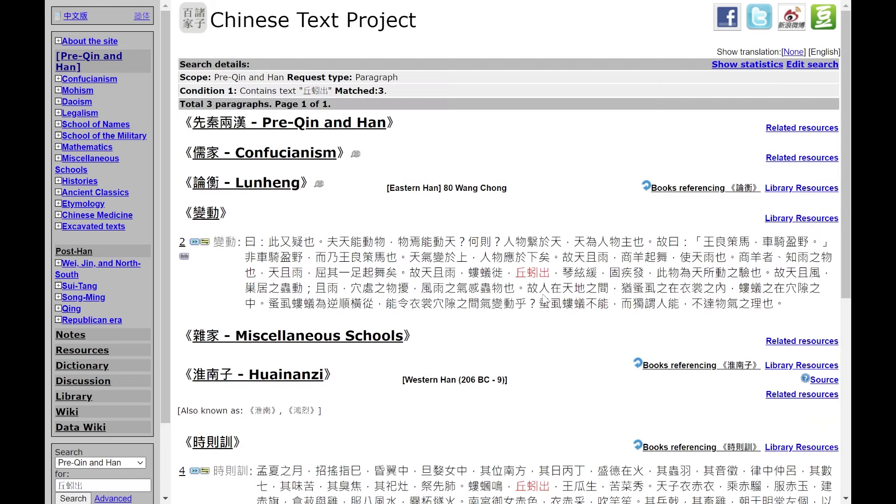
pyautogui.scroll(-6, 542, 297)
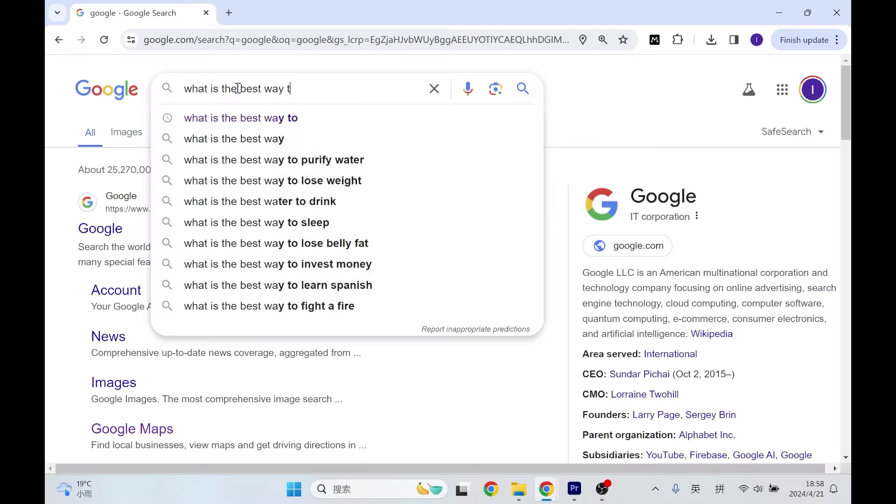
# Step: Search Google for the phrase's origin and open Learn more on the AI overview
pyautogui.write('o')
pyautogui.press('Return')
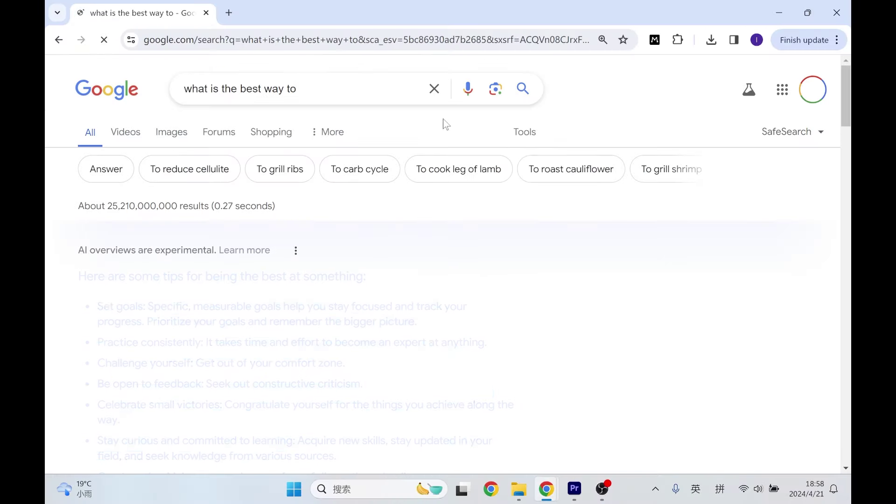
pyautogui.scroll(-1, 238, 279)
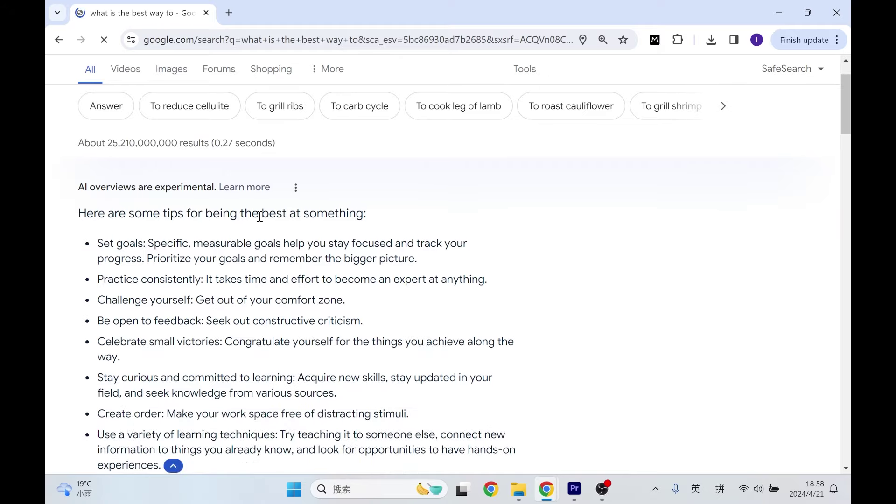
pyautogui.click(256, 187)
pyautogui.click(693, 445)
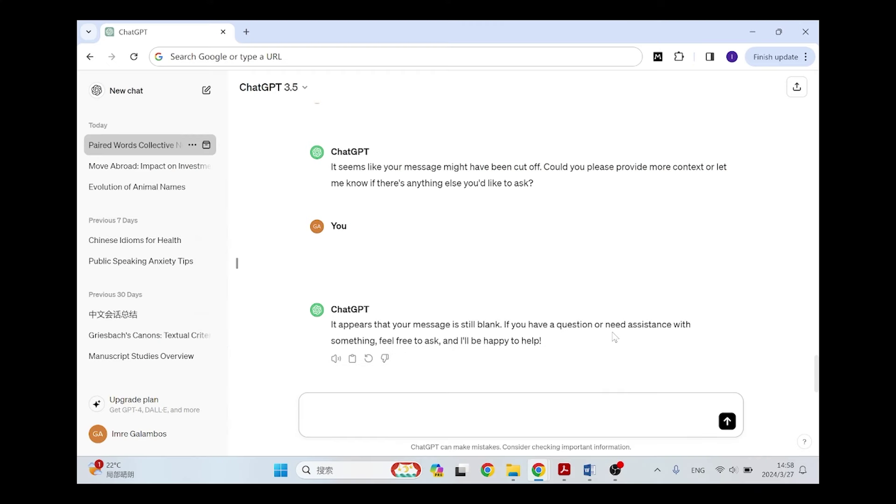
# Step: Ask ChatGPT 'Where does the phrase 丘蚓出 originate from?'
pyautogui.press('BackSpace')
pyautogui.write('Whe')
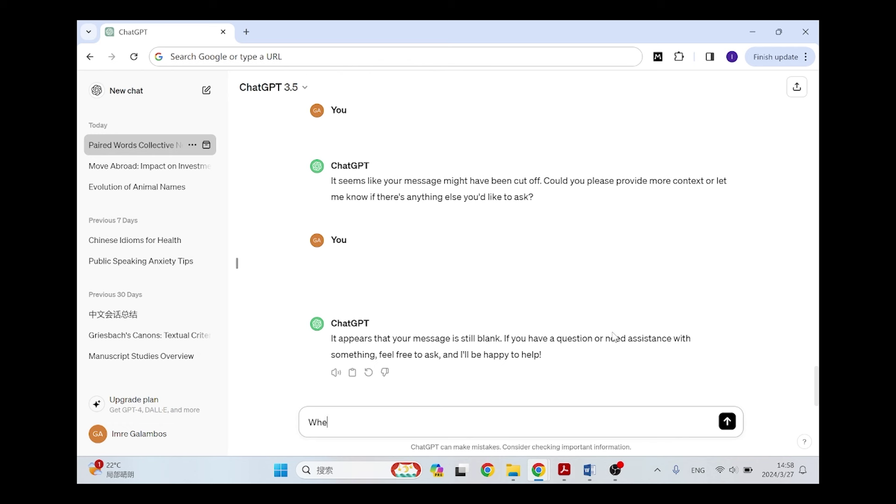
pyautogui.write('re does the phrase')
pyautogui.write('丘蚓出')
pyautogui.write('origina')
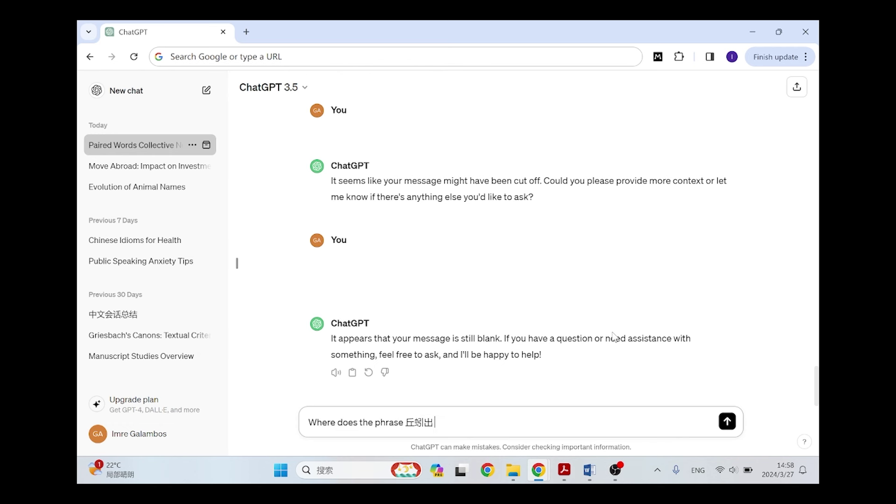
pyautogui.write('te from?')
pyautogui.press('Return')
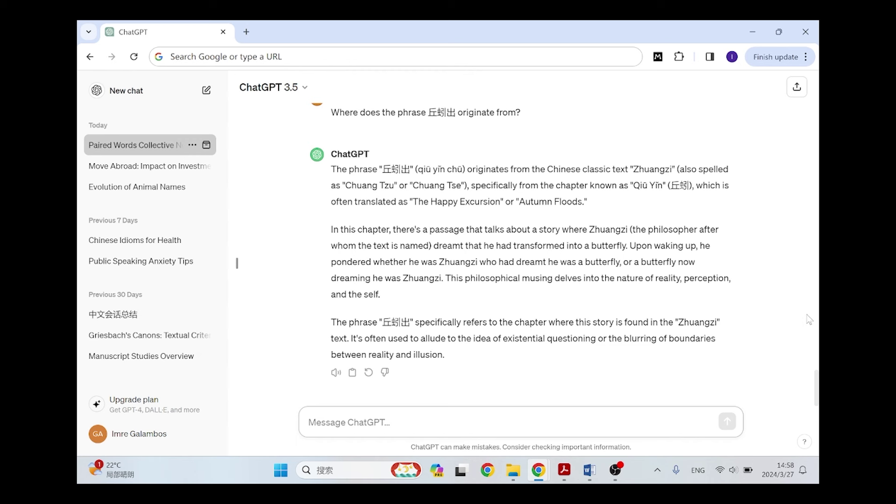
# Step: Ask ChatGPT whether the Zhuangzi really has a chapter called "Qiu Yin"
pyautogui.write('Are you sure the Zhuang')
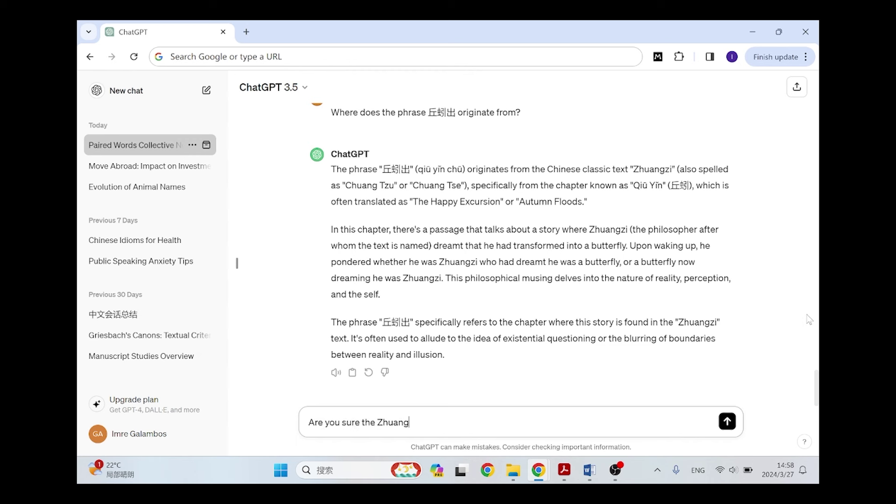
pyautogui.write('zi has a chapter called @QIu')
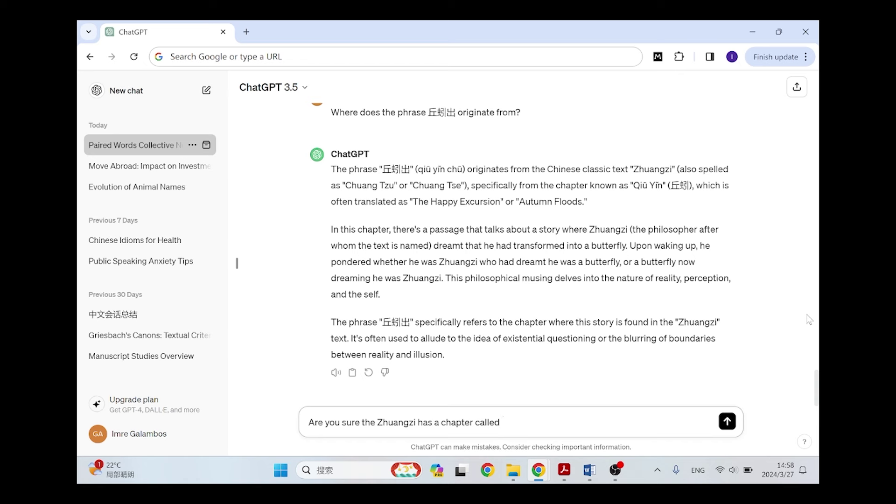
pyautogui.press('BackSpace')
pyautogui.press('BackSpace')
pyautogui.press('BackSpace')
pyautogui.press('BackSpace')
pyautogui.write('"Qiu Yin"?')
pyautogui.press('Return')
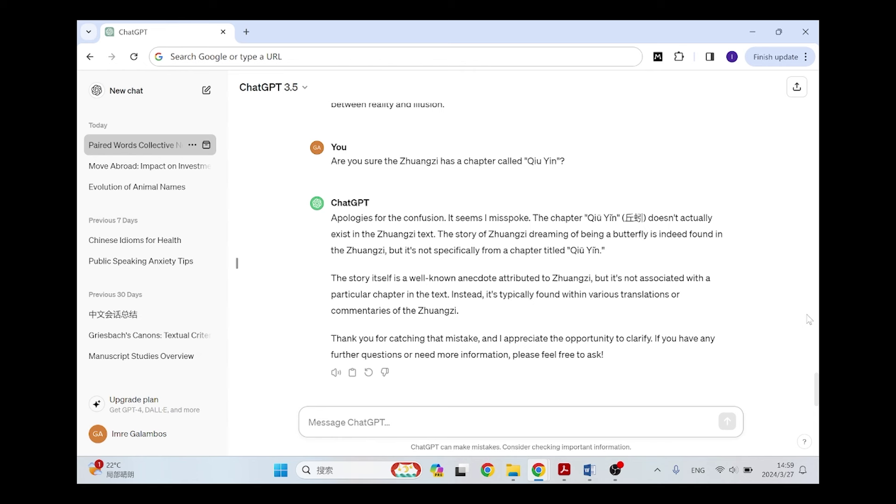
pyautogui.write('So where does the pharse')
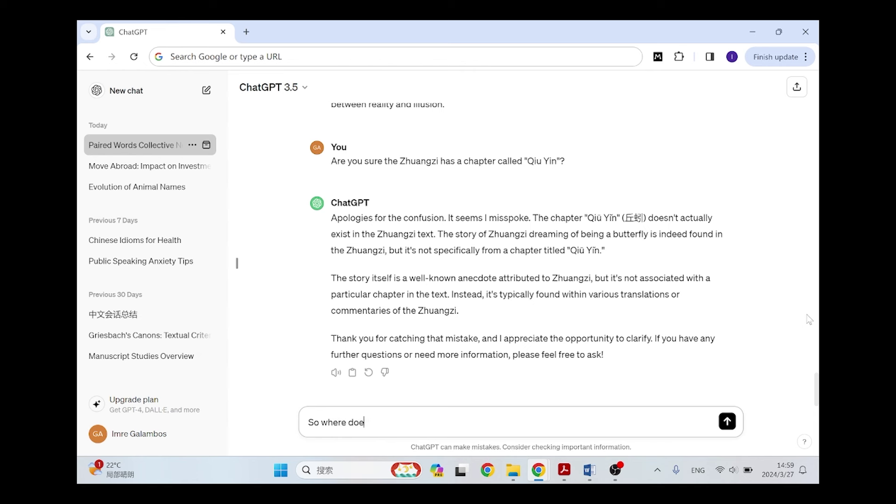
# Step: Ask 'So where does the phrase 丘蚓出 come from?' and begin a question about early texts
pyautogui.press('BackSpace')
pyautogui.press('BackSpace')
pyautogui.press('BackSpace')
pyautogui.press('BackSpace')
pyautogui.write('rase 丘蚓出 come from?')
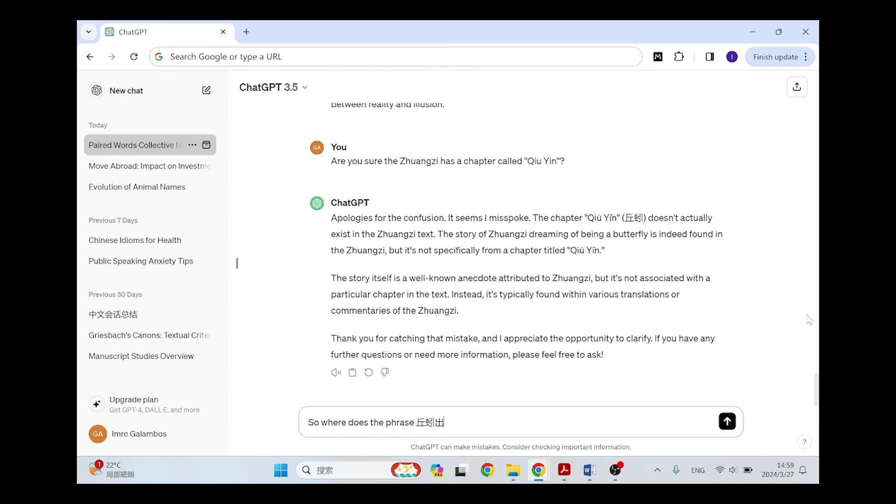
pyautogui.press('Return')
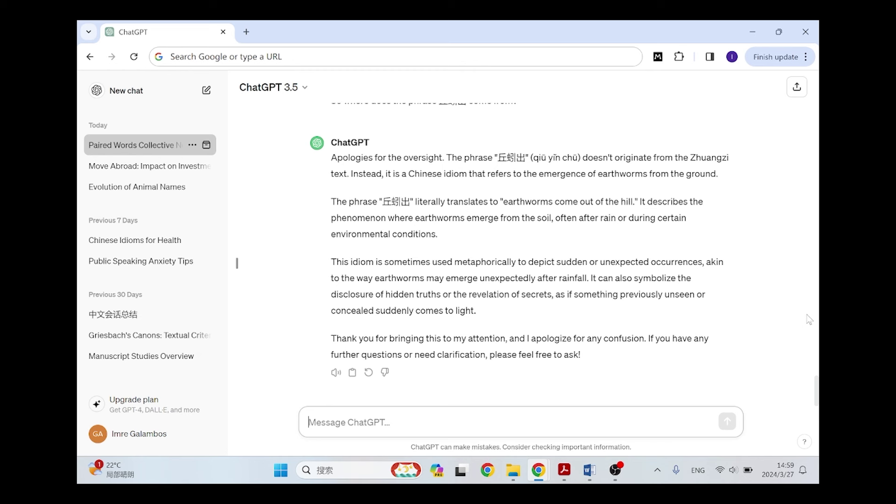
pyautogui.write('A')
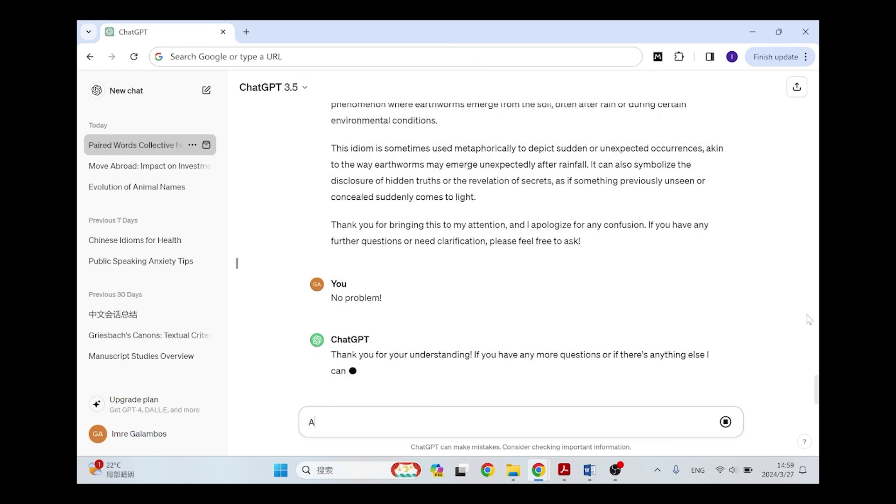
pyautogui.write('re there early texts using the phrase')
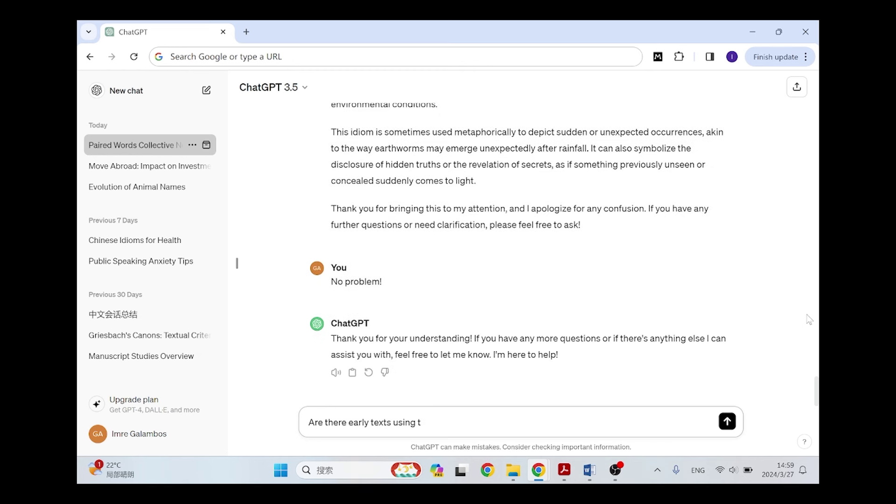
# Step: Send 'Are there early texts using the phrase 丘蚓出?' to ChatGPT
pyautogui.press('BackSpace')
pyautogui.press('BackSpace')
pyautogui.press('BackSpace')
pyautogui.press('BackSpace')
pyautogui.write('rase 丘蚓出?')
pyautogui.press('Return')
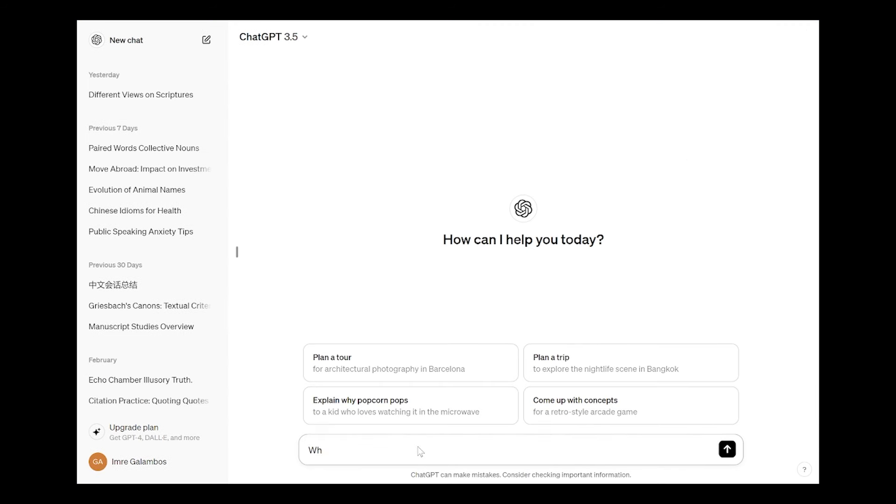
# Step: In a new chat, ask 'Where does the phrase 朝三暮四 come from?'
pyautogui.write('ere th')
pyautogui.press('BackSpace')
pyautogui.press('BackSpace')
pyautogui.write('does')
pyautogui.write('the phrase 朝三暮四')
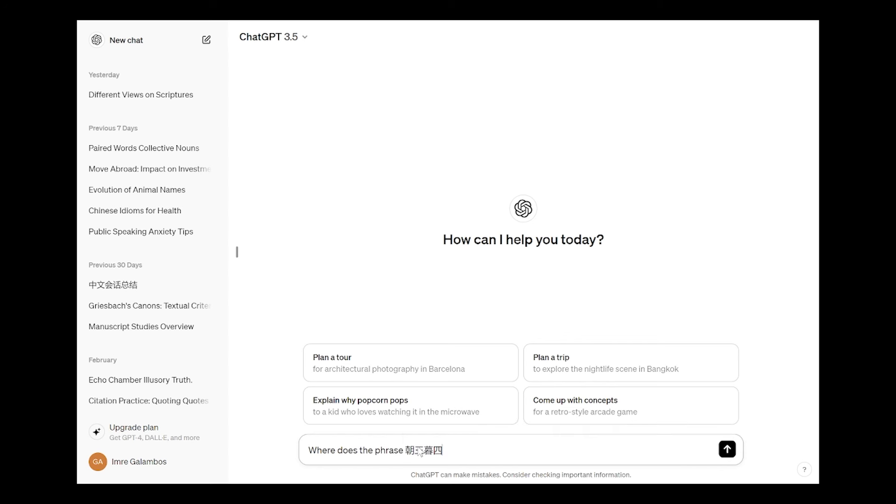
pyautogui.write(' come from?')
pyautogui.press('Return')
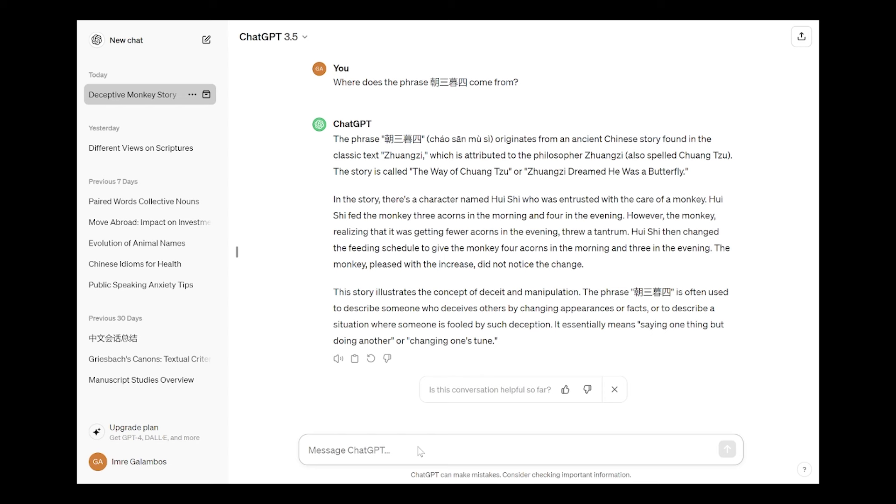
# Step: Ask 'Thank you, now where does the phrase 朝三暮三 come from?' using the pinyin IME
pyautogui.write('Thank you, now where does the phra')
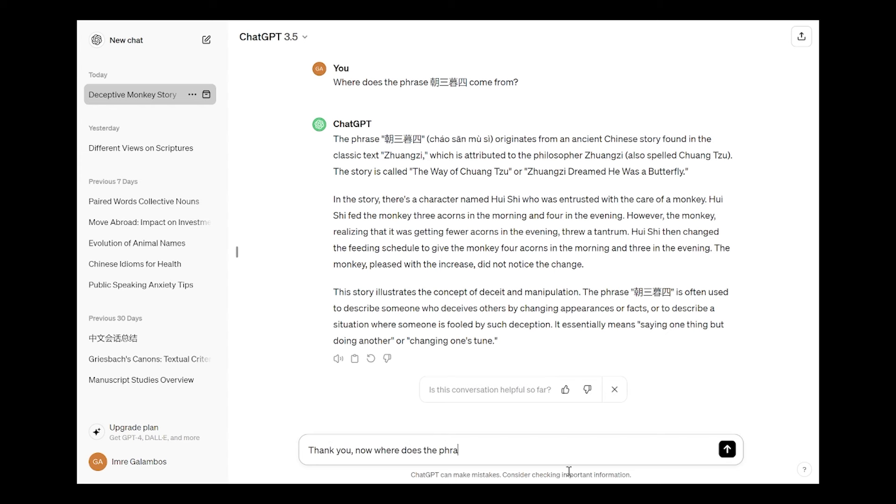
pyautogui.write('se zhaosanmu')
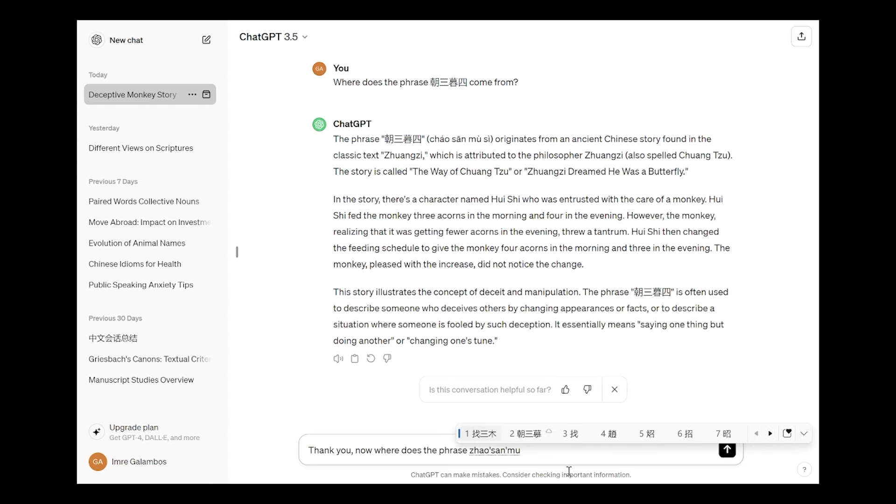
pyautogui.write('2san')
pyautogui.press('space')
pyautogui.write('come from?')
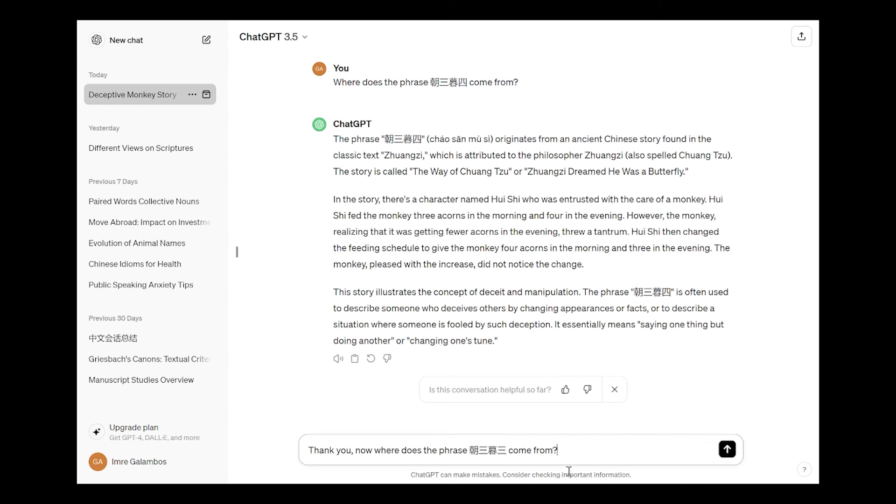
pyautogui.press('Return')
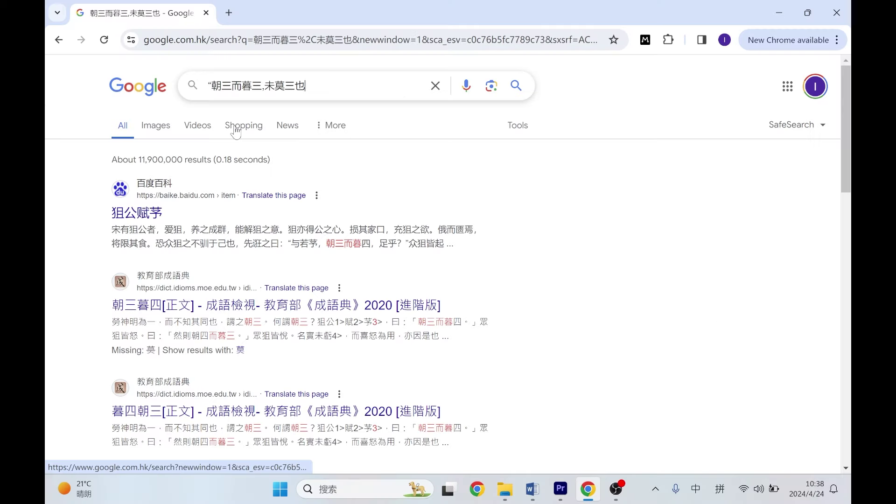
pyautogui.click(318, 86)
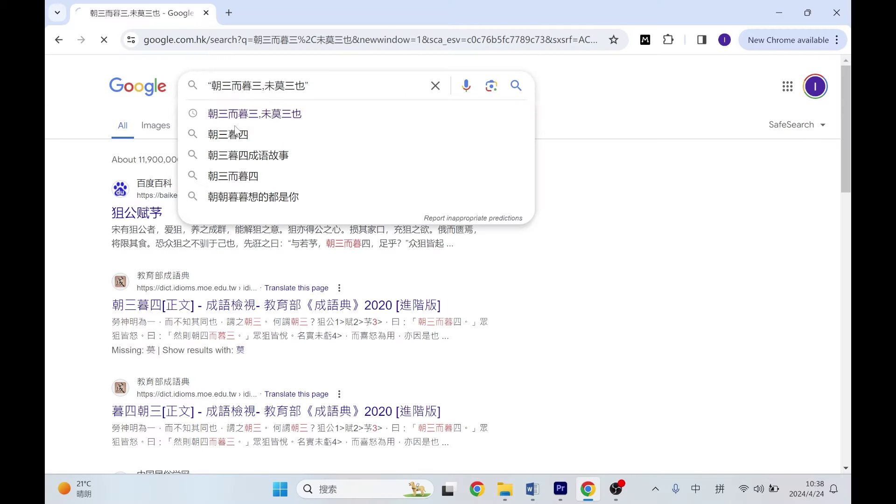
# Step: Run an exact-phrase Google search for the quoted line 朝三而暮三，未莫三也
pyautogui.press('Return')
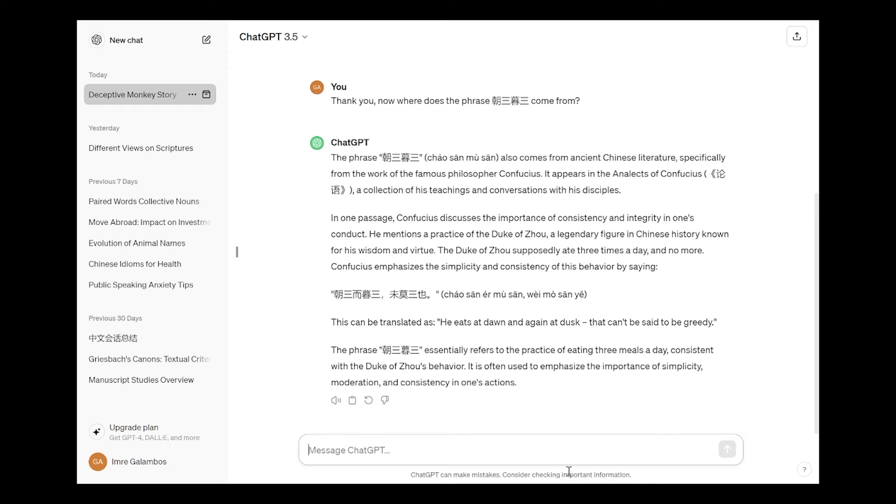
# Step: Reply 'Are you sure?' to challenge the Analects attribution, then start asking about the story
pyautogui.write('Are you sure?')
pyautogui.press('Return')
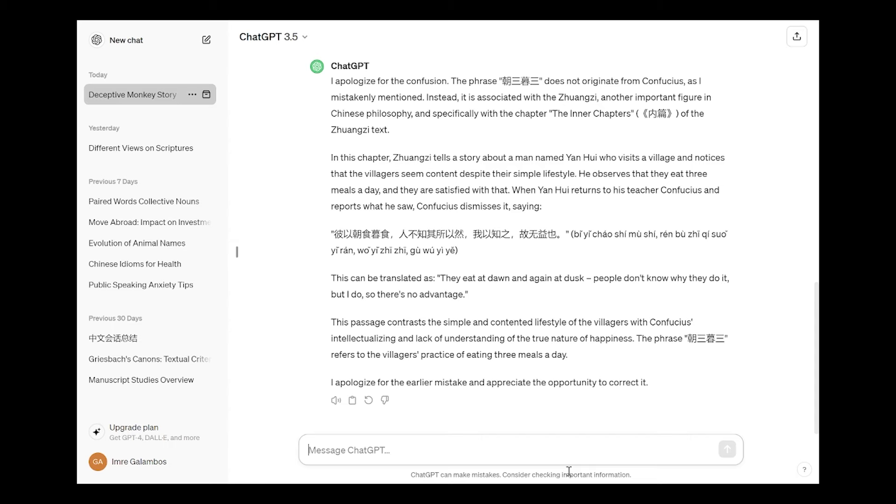
pyautogui.write('No problem. Can ')
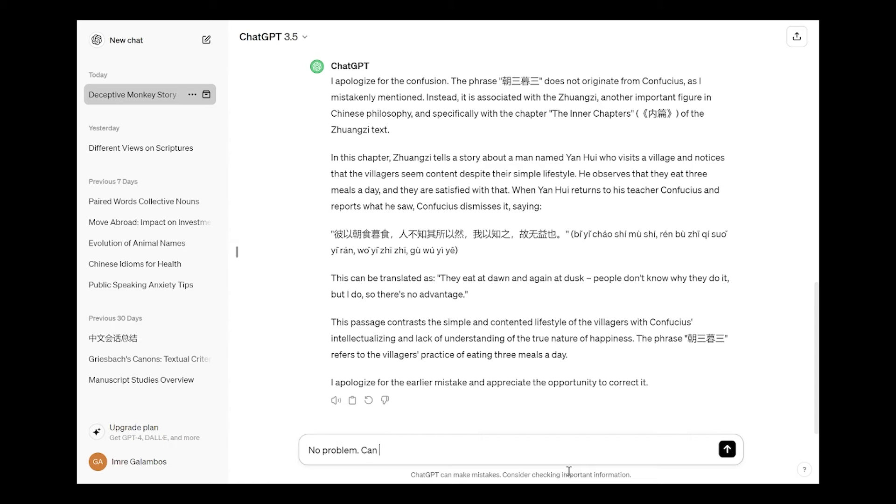
pyautogui.write('you tell me about the story of the')
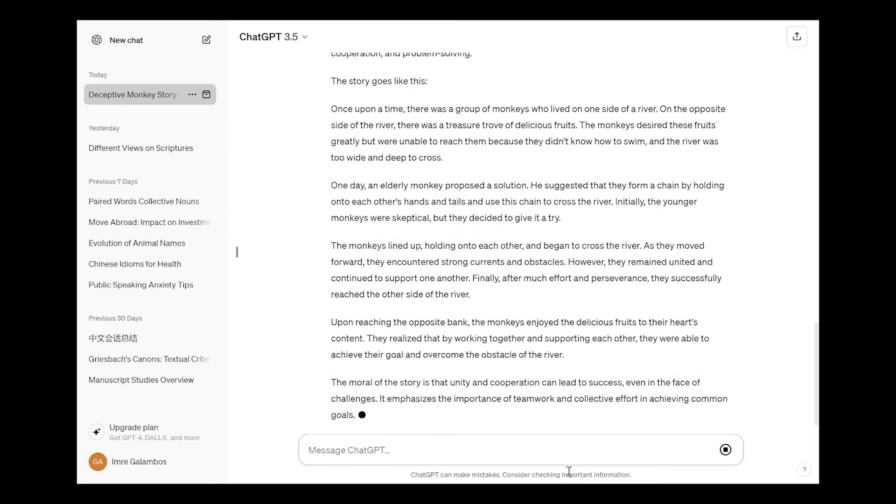
# Step: Send 'I don't think you are right with this one...' to dispute the monkey-chain river story
pyautogui.write('I d')
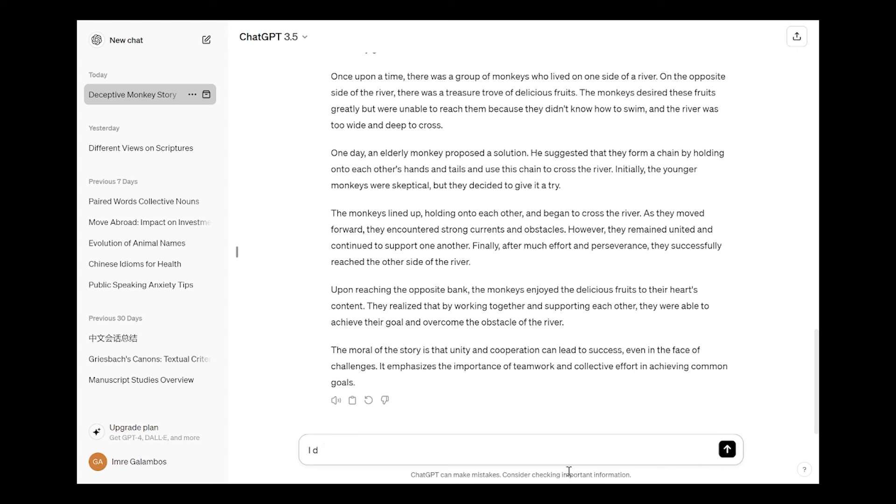
pyautogui.write("on't think")
pyautogui.press('BackSpace')
pyautogui.press('BackSpace')
pyautogui.write('nk you are right with ')
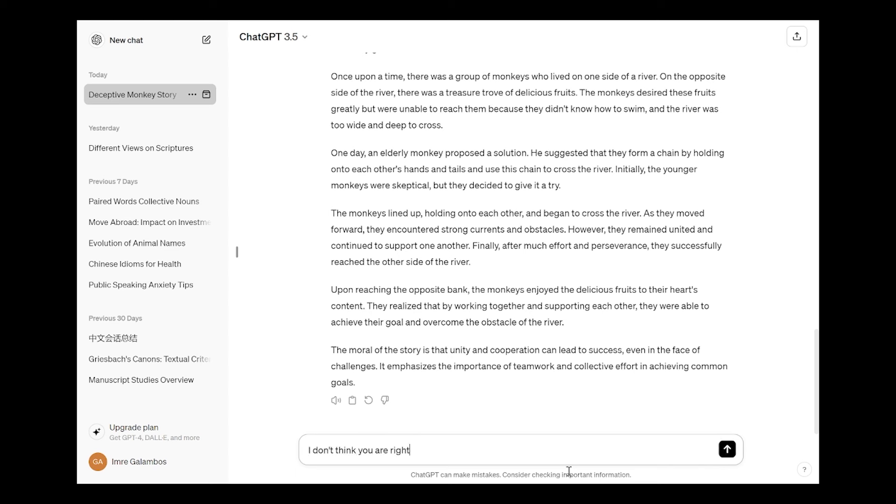
pyautogui.write('this one...')
pyautogui.press('Return')
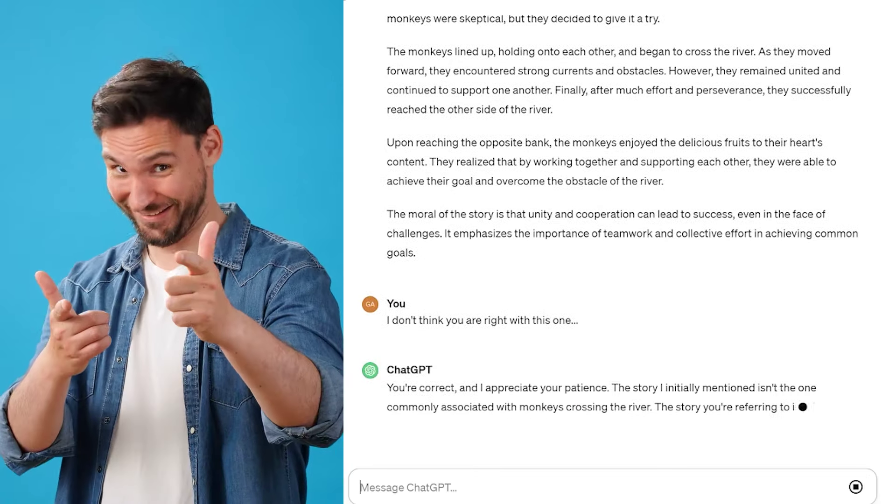